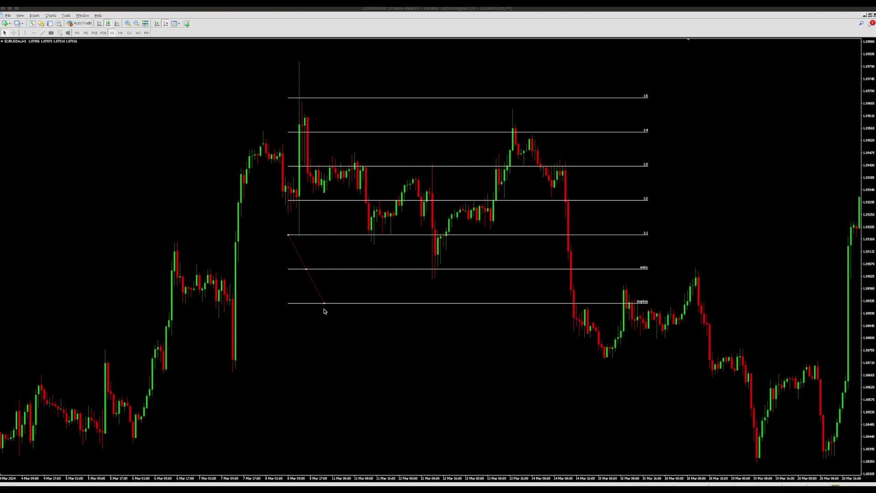
# Fit the custom stoploss/entry Fibonacci onto the 14 March drop, rescaling the price axis to suit.
pyautogui.moveTo(324, 304); pyautogui.dragTo(618, 209)
pyautogui.moveTo(545, 254); pyautogui.dragTo(303, 279)
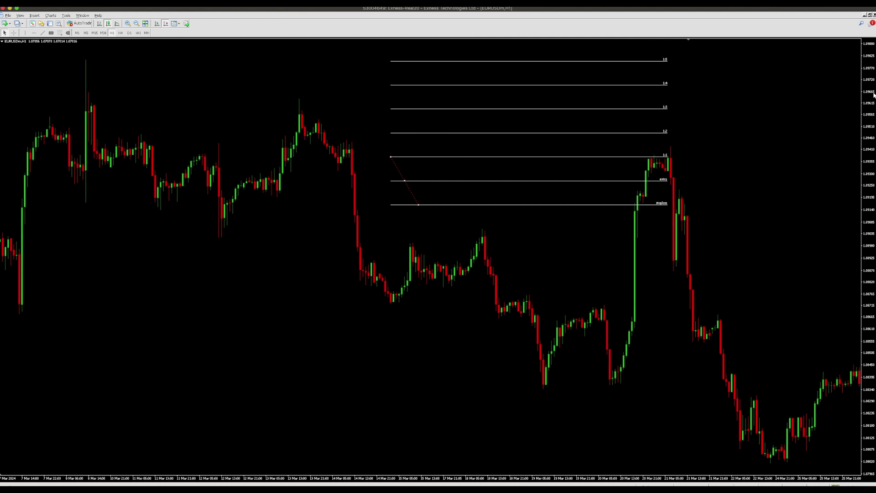
pyautogui.moveTo(873, 95); pyautogui.dragTo(873, 103)
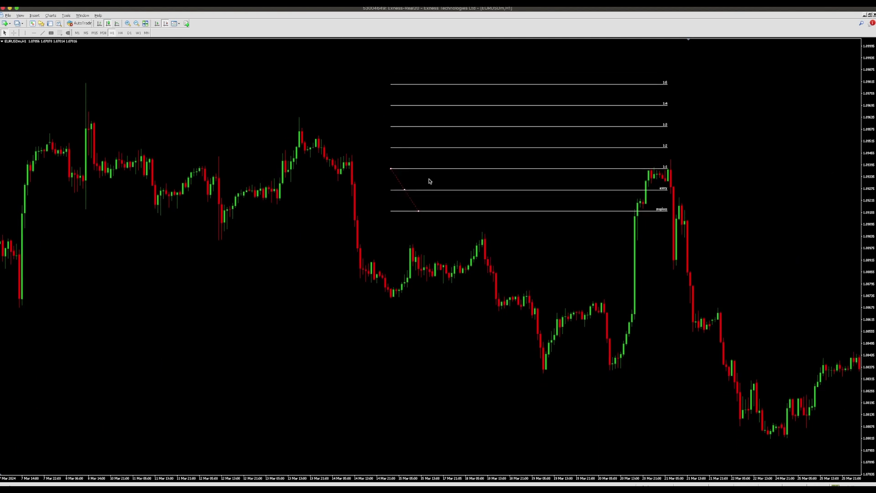
pyautogui.moveTo(405, 189); pyautogui.dragTo(527, 265)
pyautogui.moveTo(350, 186); pyautogui.dragTo(395, 217)
pyautogui.moveTo(868, 262)
pyautogui.mouseDown()
pyautogui.moveTo(866, 241)
pyautogui.moveTo(866, 250)
pyautogui.mouseUp()
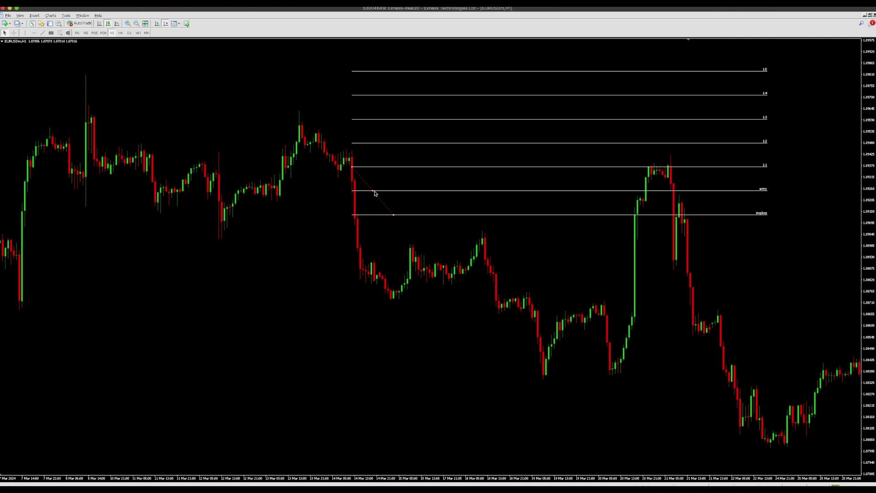
pyautogui.moveTo(374, 192); pyautogui.dragTo(382, 204)
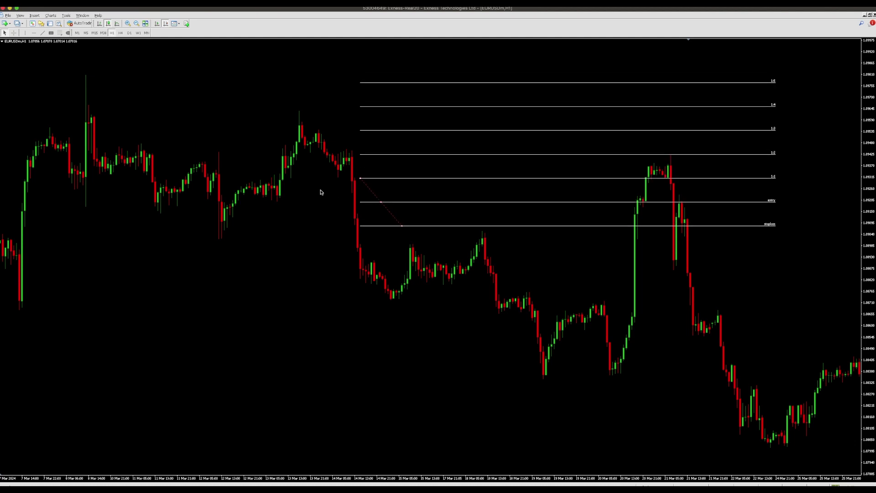
# Delete the custom Fibonacci from the chart and select the Fibonacci Retracement tool.
pyautogui.rightClick(327, 112)
pyautogui.click(469, 104)
pyautogui.rightClick(360, 180)
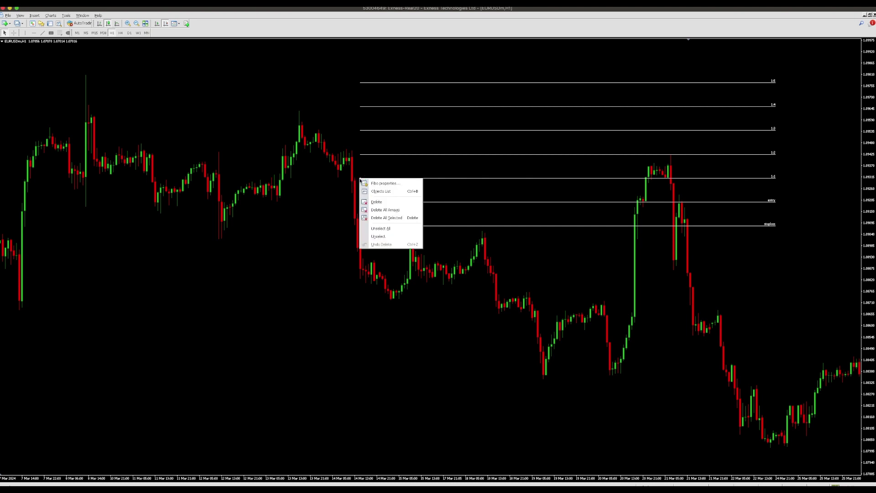
pyautogui.click(378, 201)
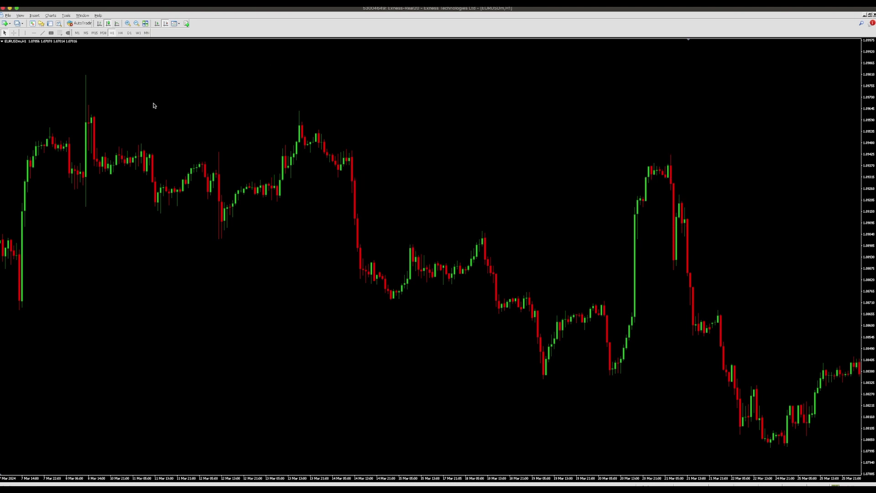
pyautogui.click(60, 33)
# Draw a new Fibonacci down and to the right from the swing.
pyautogui.moveTo(393, 134); pyautogui.dragTo(412, 201)
pyautogui.rightClick(413, 202)
pyautogui.press('Escape')
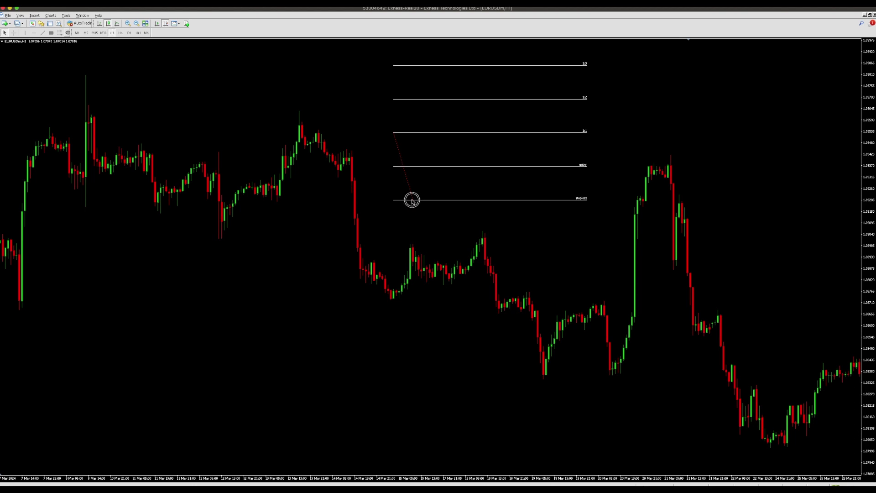
# Reset the Fibonacci's levels to the standard defaults 0.0 through 161.8.
pyautogui.rightClick(413, 201)
pyautogui.click(423, 205)
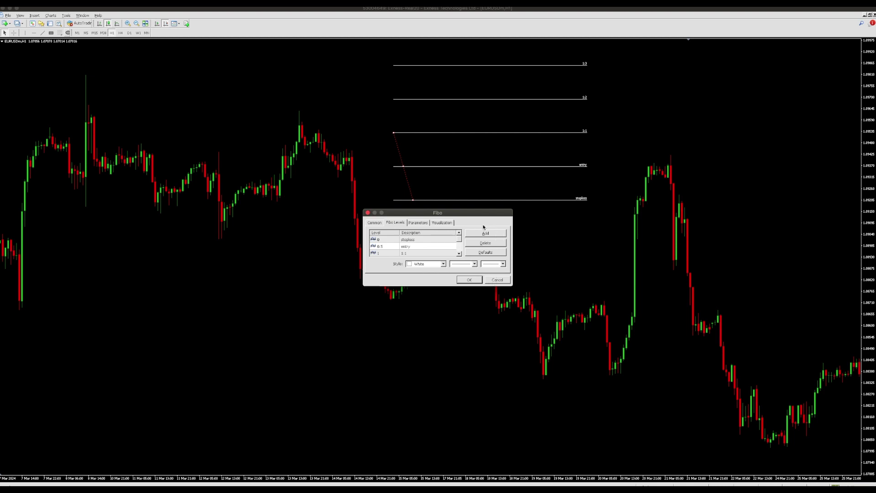
pyautogui.click(392, 224)
pyautogui.click(486, 253)
pyautogui.click(469, 279)
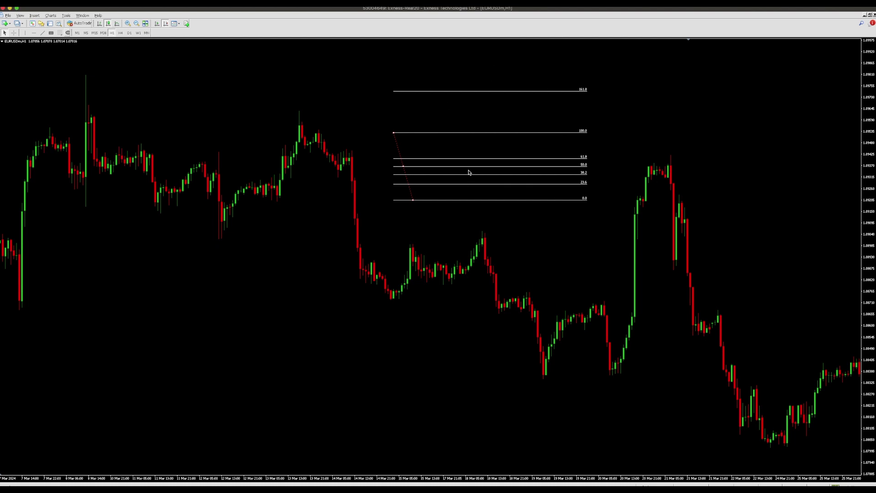
# Shift the Fibonacci down-right, raise its 100 anchor and lower its 0.0 anchor.
pyautogui.moveTo(403, 166); pyautogui.dragTo(430, 176)
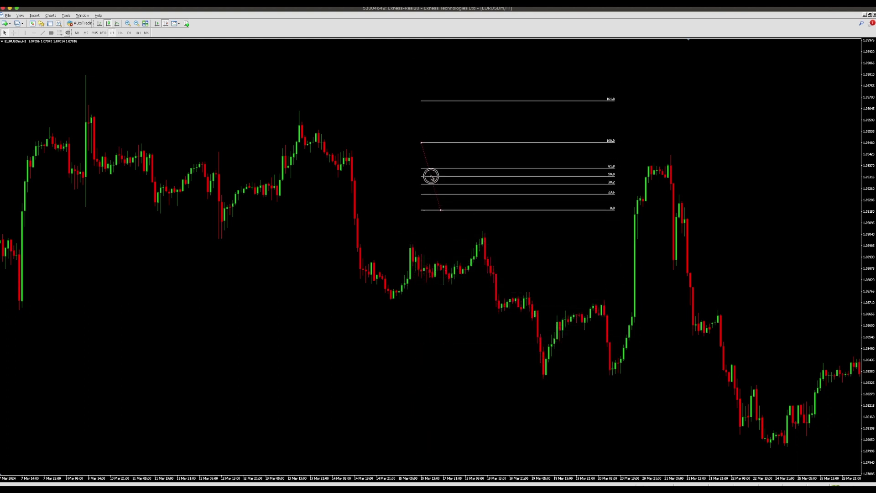
pyautogui.moveTo(442, 208); pyautogui.dragTo(395, 221)
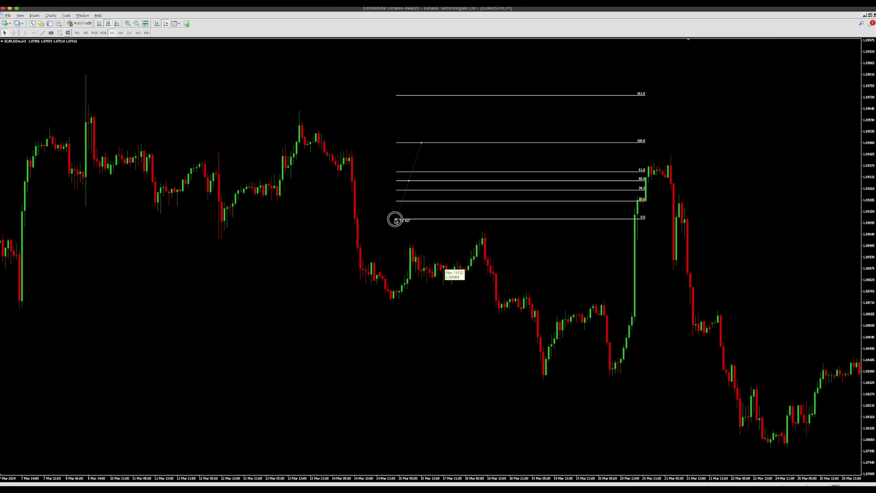
pyautogui.moveTo(395, 220); pyautogui.dragTo(397, 228)
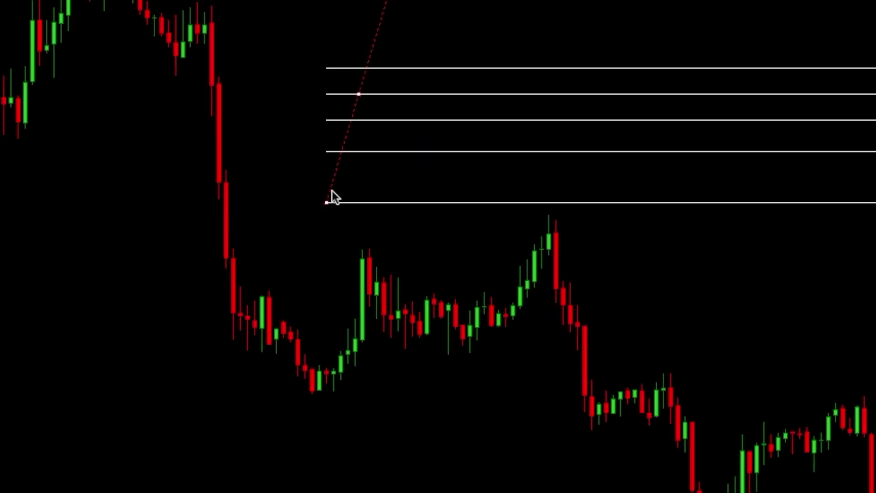
# In the Fibo properties' level list, label level 0 as 'stoploss'.
pyautogui.rightClick(326, 203)
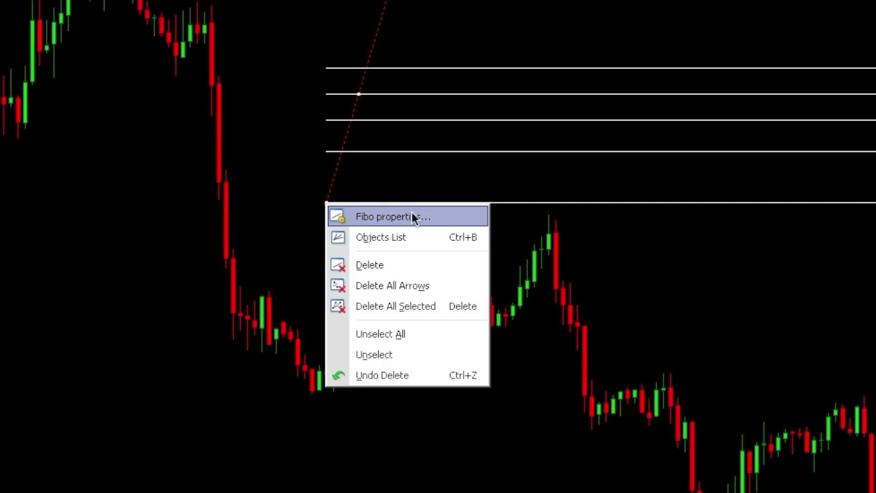
pyautogui.click(370, 215)
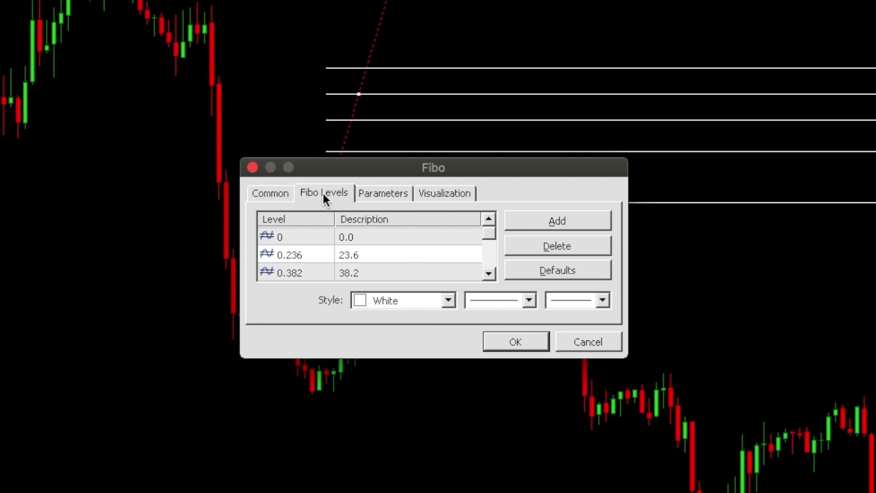
pyautogui.click(283, 194)
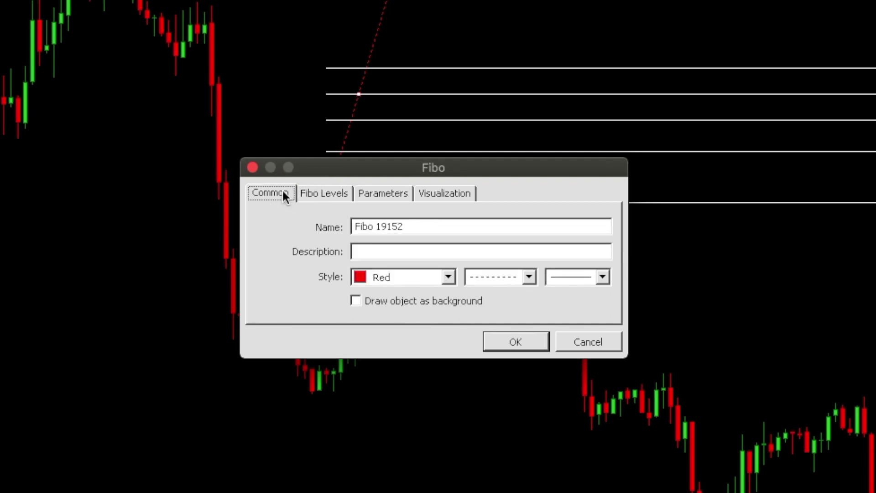
pyautogui.click(322, 197)
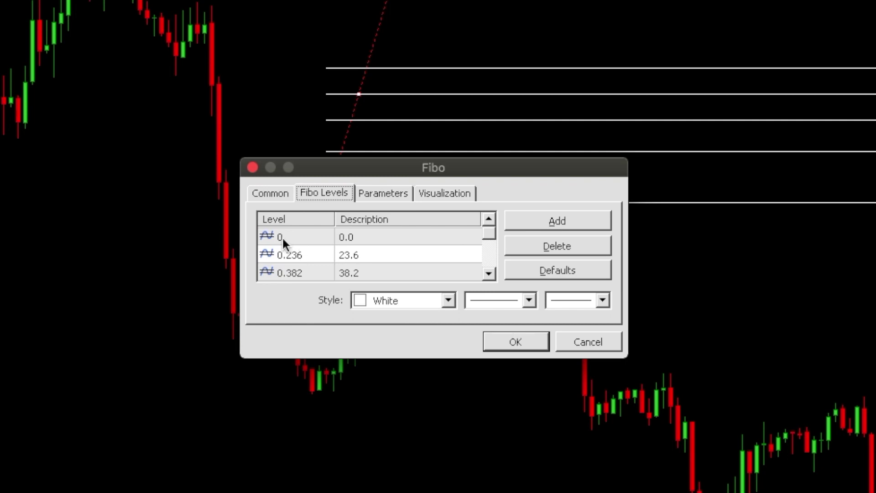
pyautogui.doubleClick(370, 239)
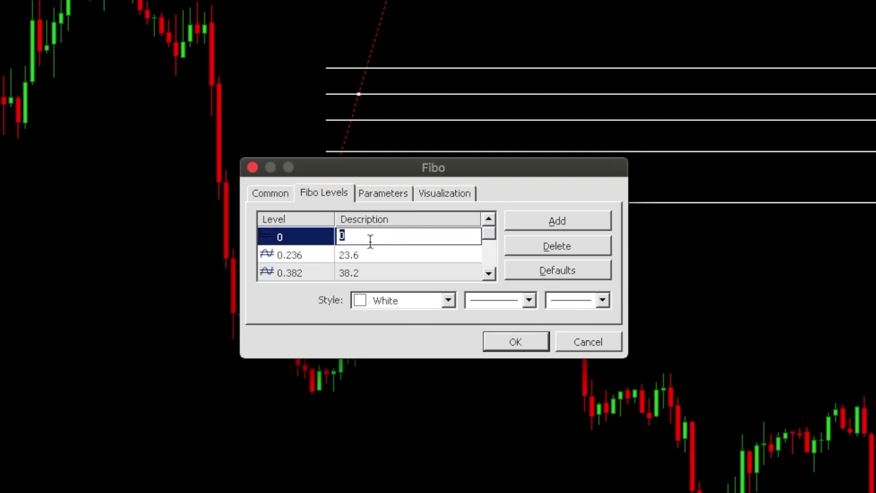
pyautogui.write('stoploss')
# Change the 0.236 level to 0.5 and label it 'entry'.
pyautogui.click(293, 253)
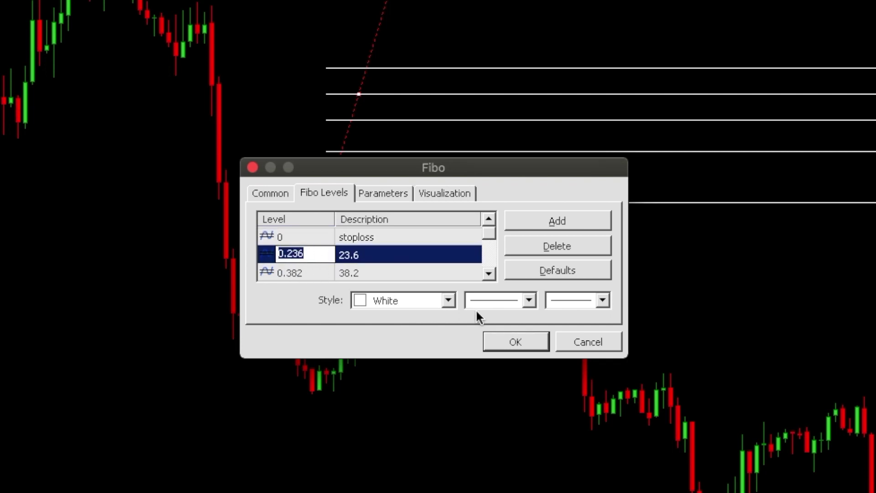
pyautogui.write('0.5')
pyautogui.click(384, 247)
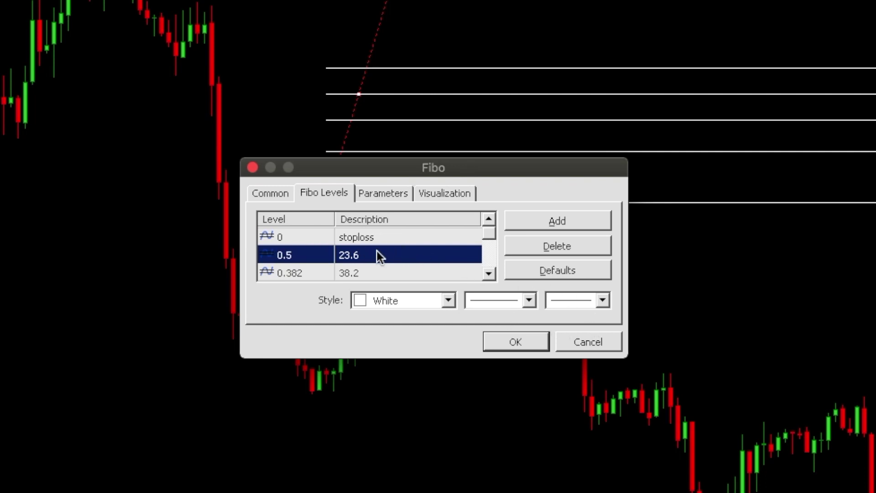
pyautogui.click(383, 247)
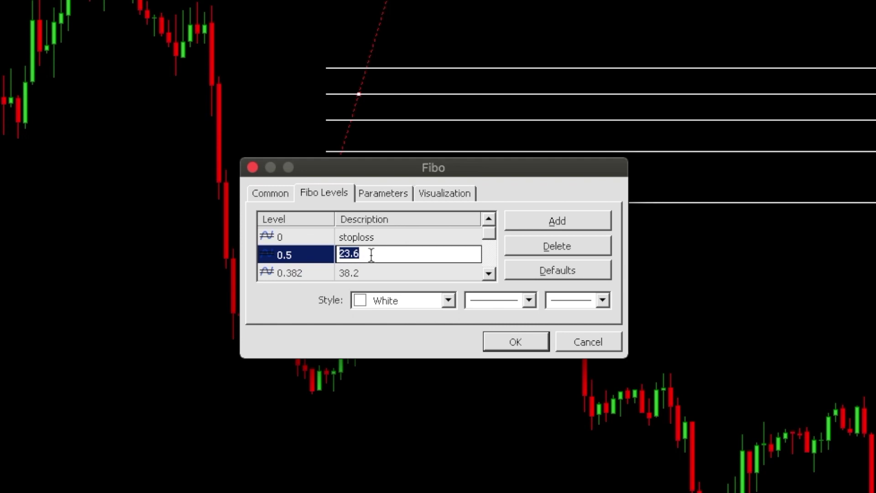
pyautogui.write('entry')
# Change the 0.382 level to 1 and label it '1:1'.
pyautogui.click(327, 272)
pyautogui.click(310, 271)
pyautogui.write('1')
pyautogui.click(357, 273)
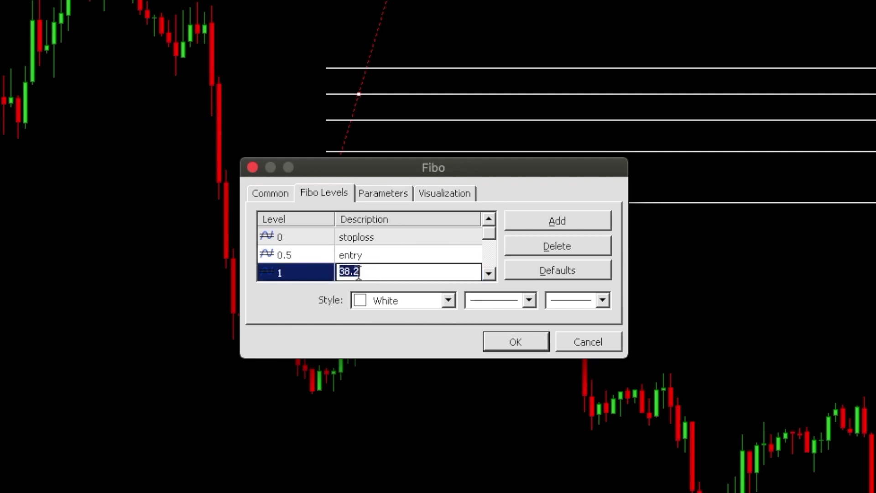
pyautogui.write('1:1')
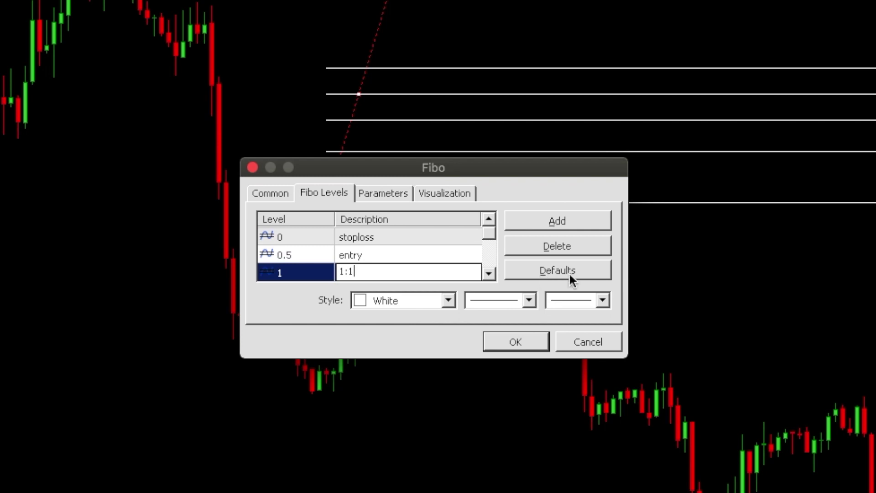
pyautogui.moveTo(496, 234); pyautogui.dragTo(494, 241)
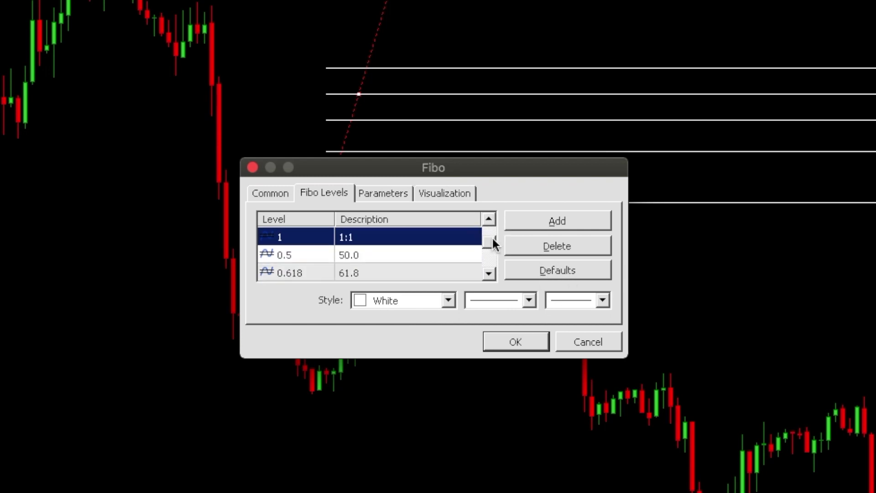
# Change the 0.5 level to 1.5 labelled '1:2'.
pyautogui.doubleClick(301, 254)
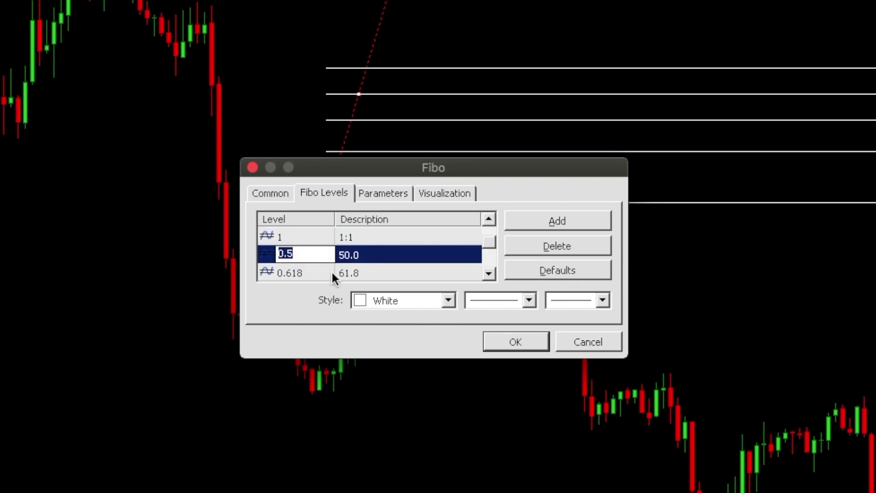
pyautogui.write('1.5')
pyautogui.doubleClick(372, 255)
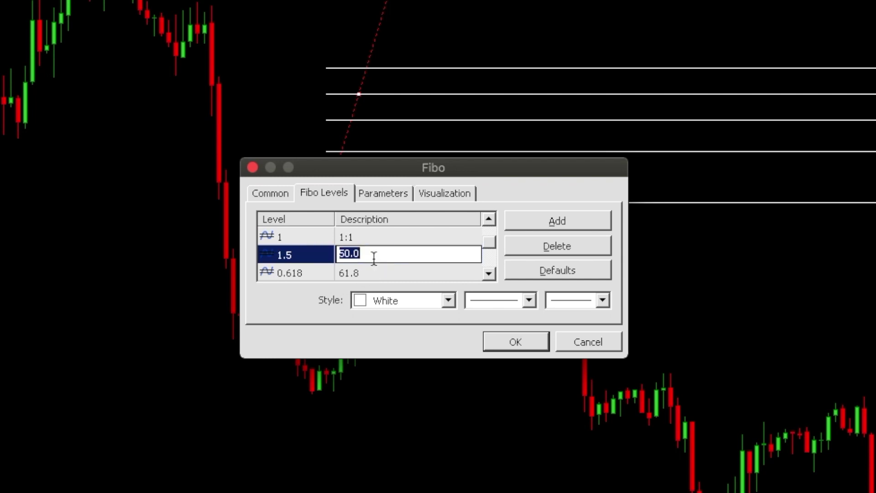
pyautogui.write('1:2')
# Change the 0.618 level to 2 labelled '1:3'.
pyautogui.click(317, 275)
pyautogui.click(318, 276)
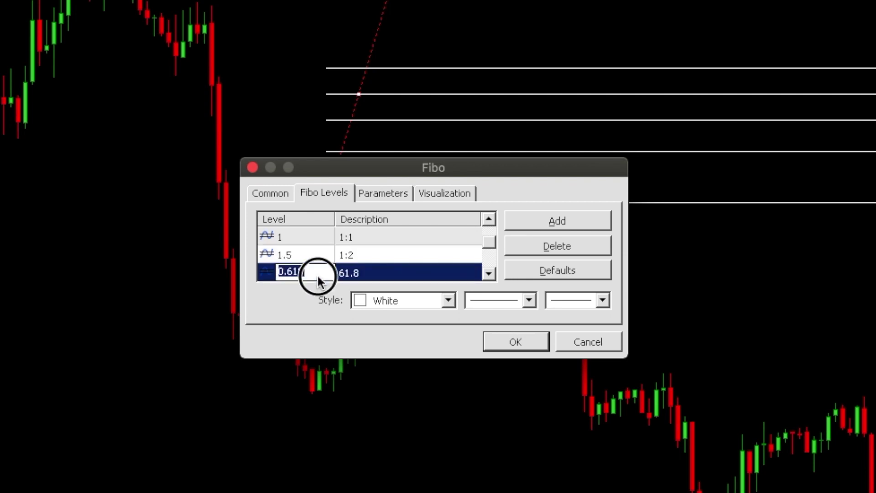
pyautogui.write('2')
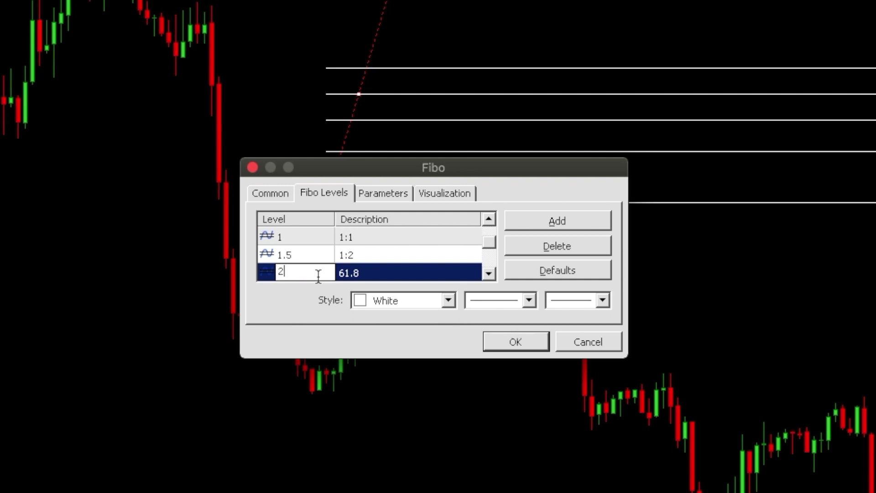
pyautogui.click(371, 271)
pyautogui.write('1')
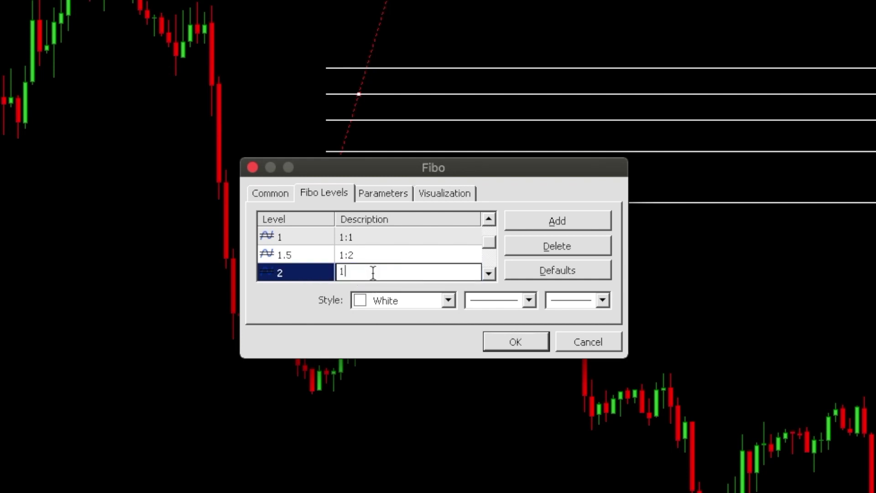
pyautogui.write(':3')
# Change the 1 level to 2.5 labelled '1:4'.
pyautogui.click(488, 273)
pyautogui.click(488, 273)
pyautogui.doubleClick(305, 252)
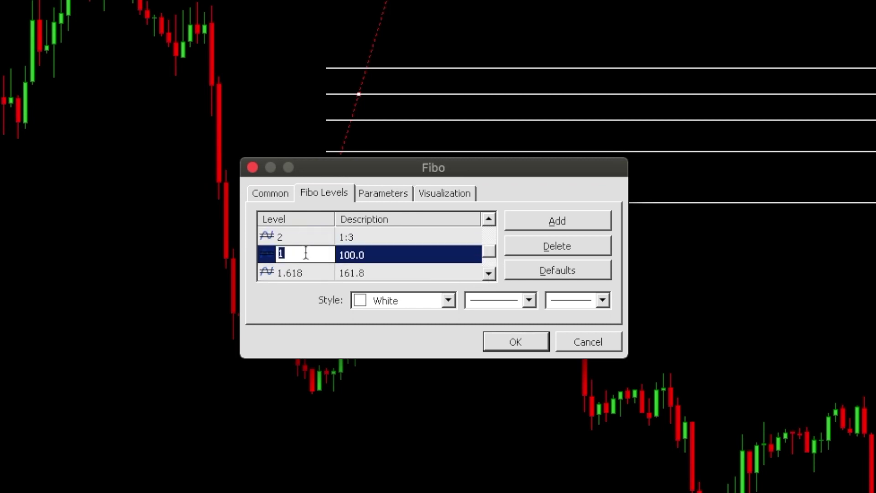
pyautogui.write('2.5')
pyautogui.doubleClick(357, 254)
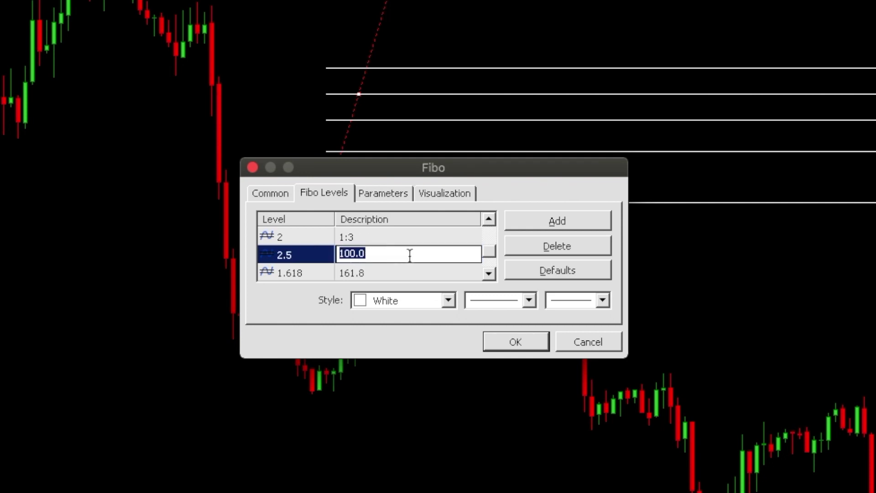
pyautogui.write('1:4')
# Change the 1.618 level to 3 labelled '1:5'.
pyautogui.doubleClick(314, 272)
pyautogui.write('3')
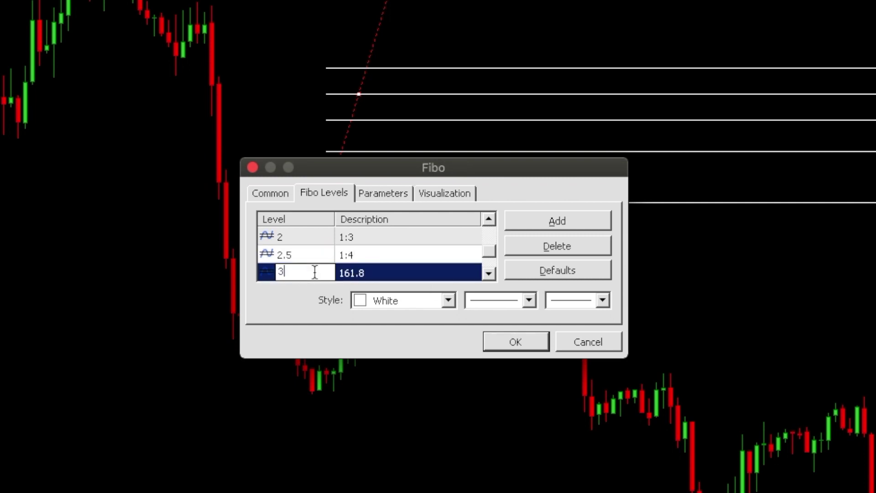
pyautogui.doubleClick(360, 273)
pyautogui.write('1:5')
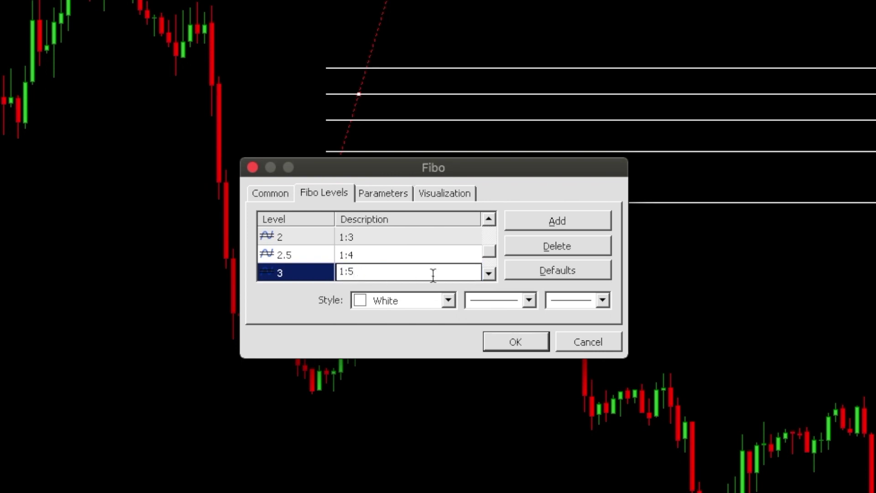
pyautogui.click(489, 273)
# Delete the leftover 2.618 and 4.236 levels.
pyautogui.click(489, 273)
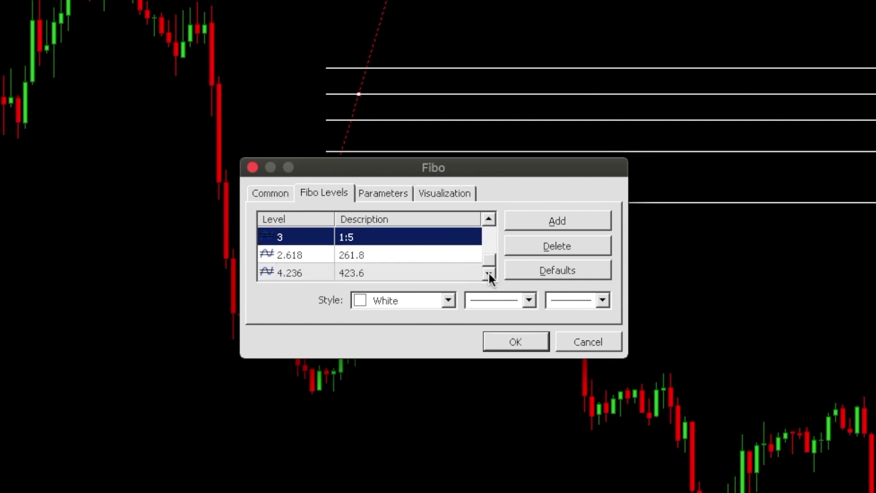
pyautogui.click(379, 255)
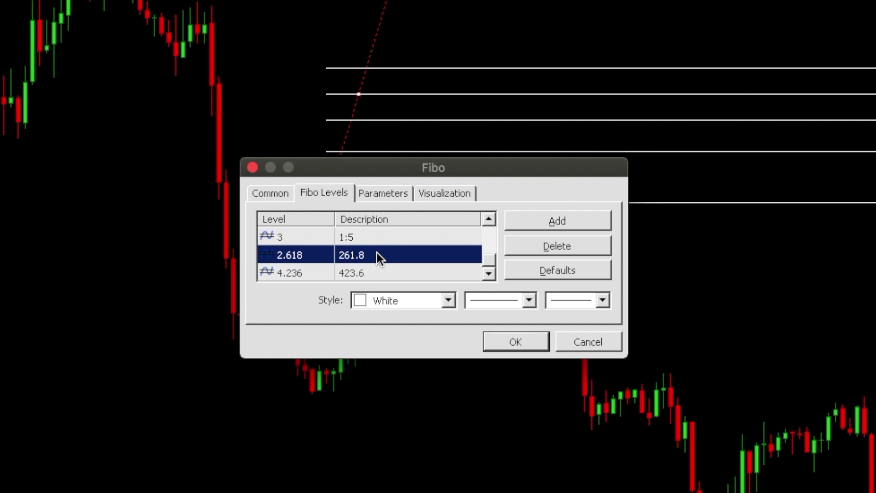
pyautogui.click(545, 255)
pyautogui.click(543, 251)
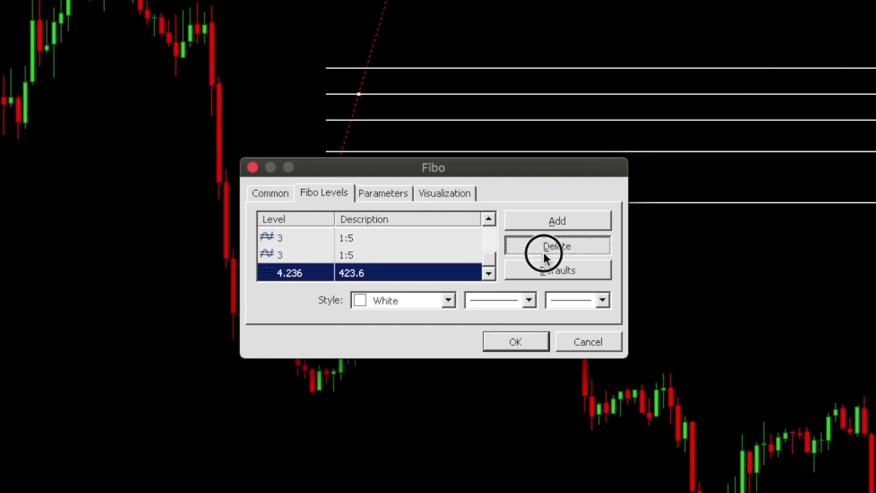
# Review the full level list from stoploss and entry through 1:5.
pyautogui.click(487, 273)
pyautogui.click(487, 272)
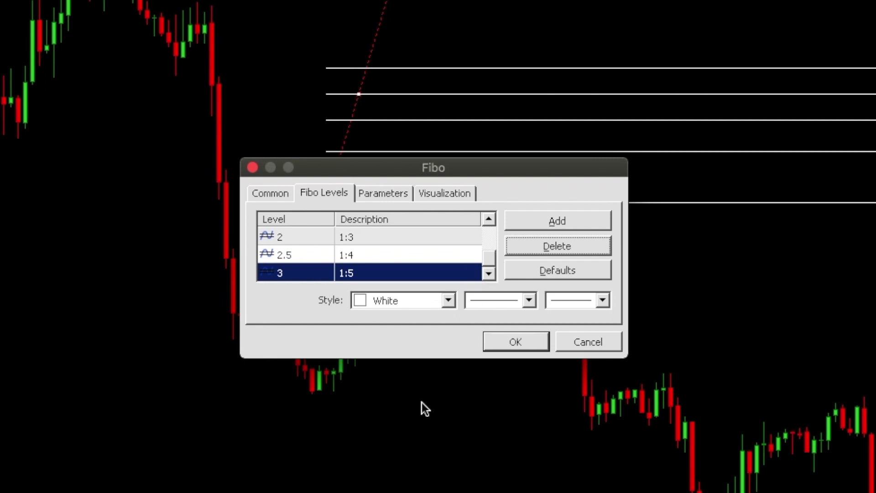
pyautogui.click(488, 222)
pyautogui.click(488, 221)
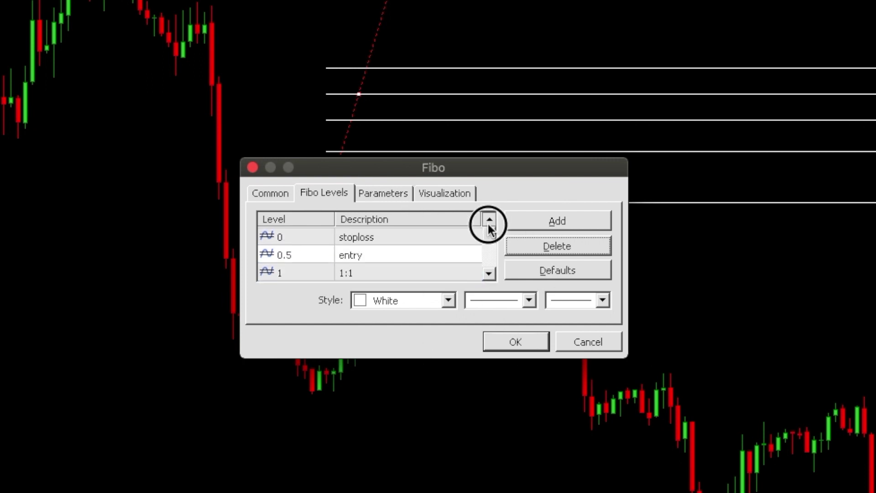
pyautogui.click(489, 272)
pyautogui.click(488, 272)
pyautogui.click(488, 272)
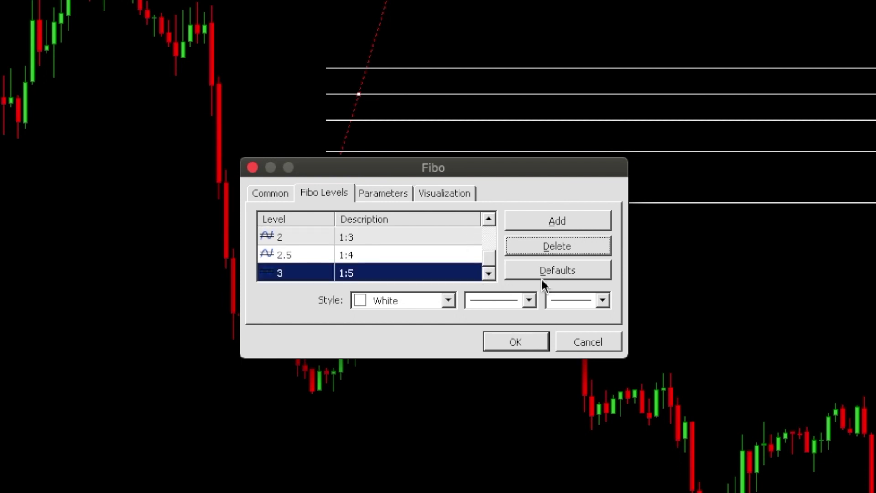
# Apply the custom levels and drag the Fibonacci around the chart to test them.
pyautogui.click(525, 341)
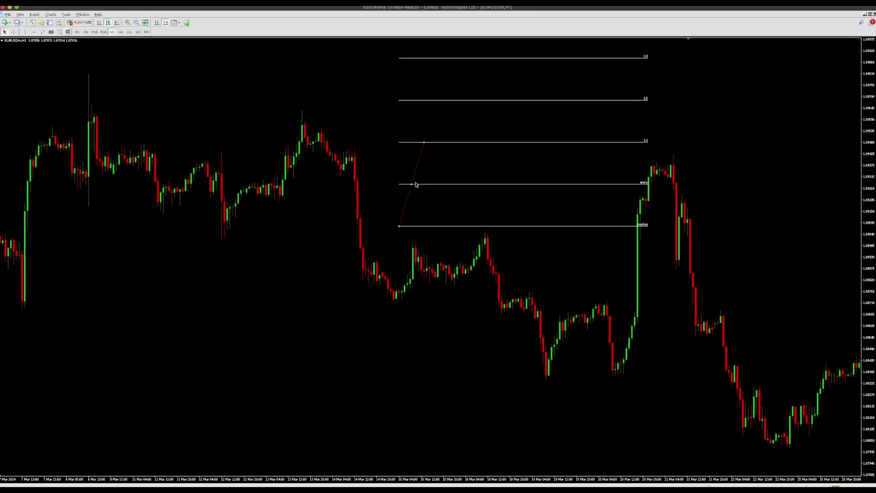
pyautogui.moveTo(412, 184); pyautogui.dragTo(414, 284)
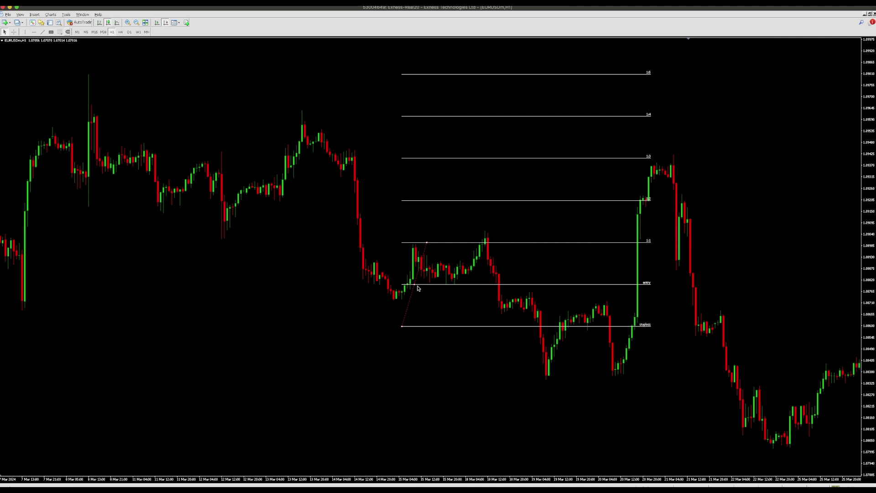
pyautogui.moveTo(416, 286); pyautogui.dragTo(316, 290)
# Delete the test Fibonacci and select the Fibonacci Retracement tool.
pyautogui.rightClick(315, 289)
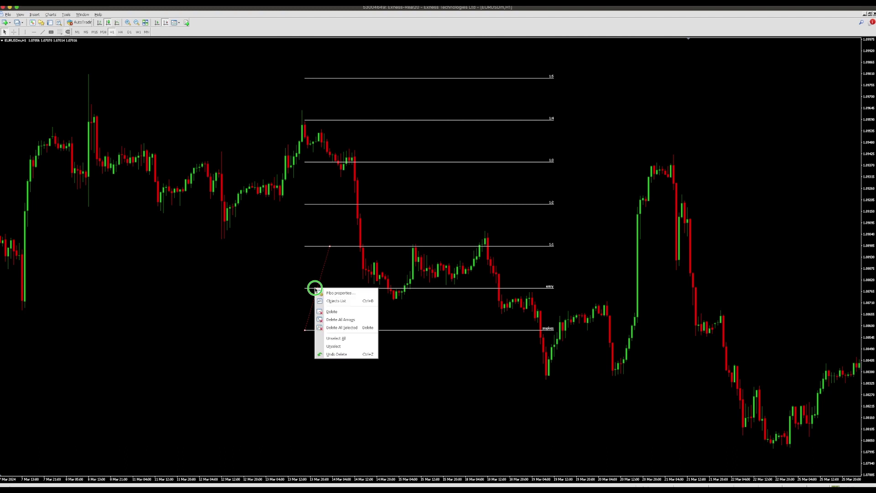
pyautogui.click(329, 310)
pyautogui.click(60, 32)
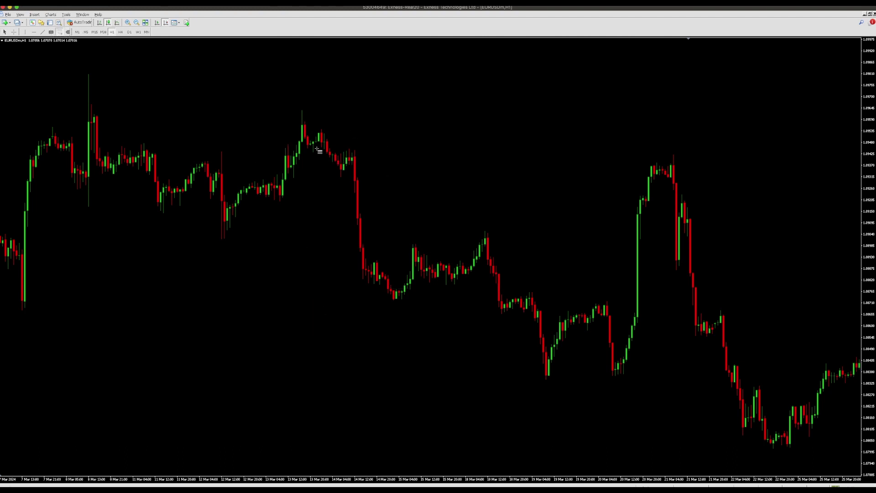
# Draw the Fibonacci down from the swing high and stretch its lower anchor further down.
pyautogui.moveTo(317, 143)
pyautogui.mouseDown()
pyautogui.moveTo(329, 105)
pyautogui.moveTo(324, 82)
pyautogui.moveTo(299, 84)
pyautogui.moveTo(297, 111)
pyautogui.mouseUp()
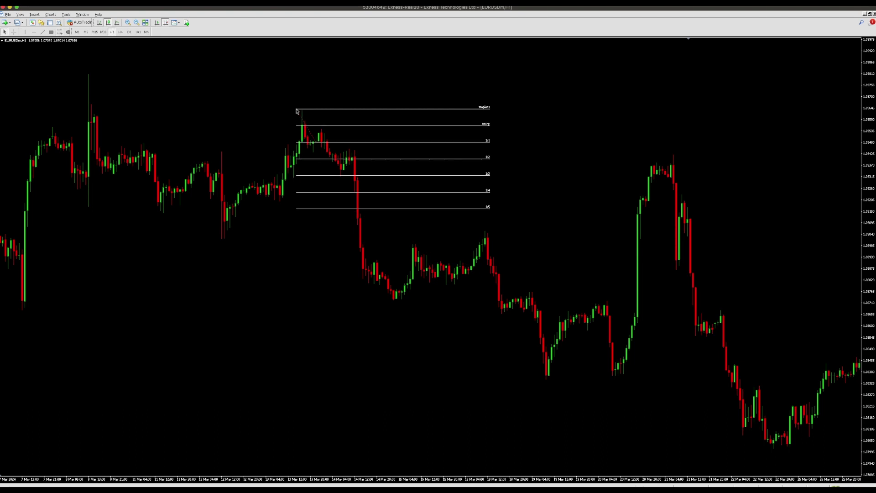
pyautogui.click(316, 144)
pyautogui.moveTo(316, 144); pyautogui.dragTo(308, 194)
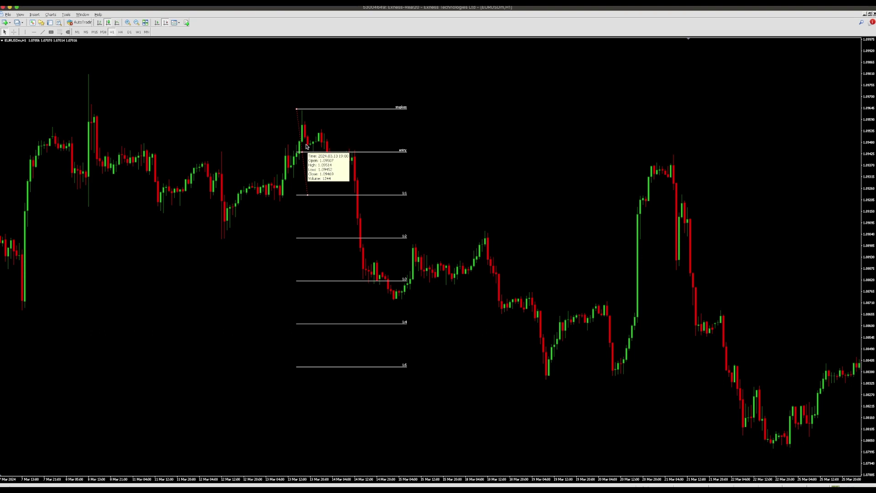
# Zoom in, centre the setup and pull the 1:1 anchor up to tighten the levels.
pyautogui.click(128, 23)
pyautogui.moveTo(387, 174); pyautogui.dragTo(183, 136)
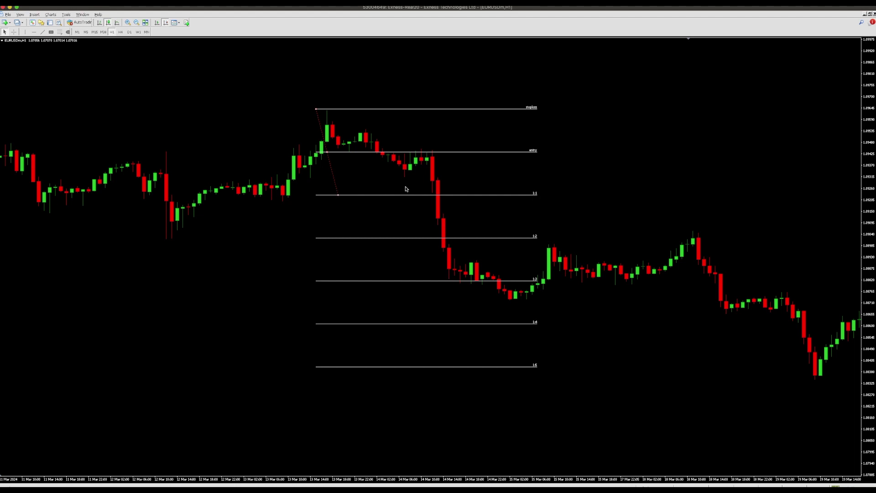
pyautogui.moveTo(339, 196); pyautogui.dragTo(344, 182)
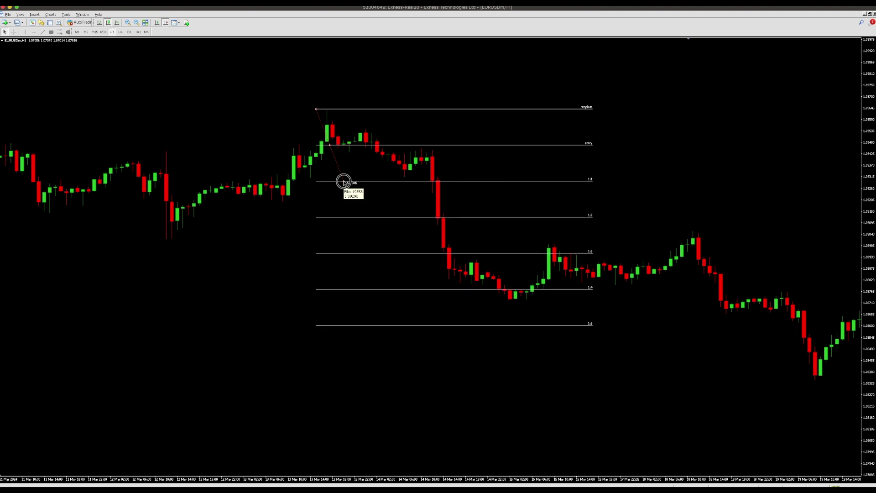
pyautogui.moveTo(343, 181); pyautogui.dragTo(343, 181)
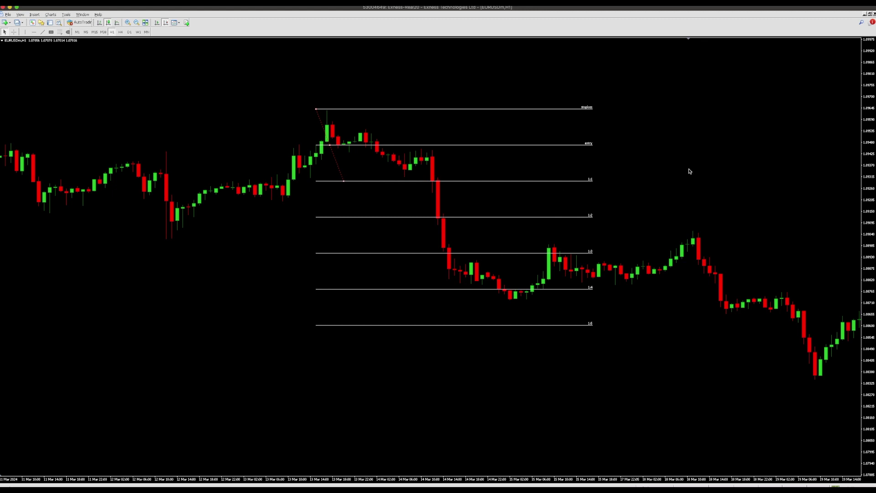